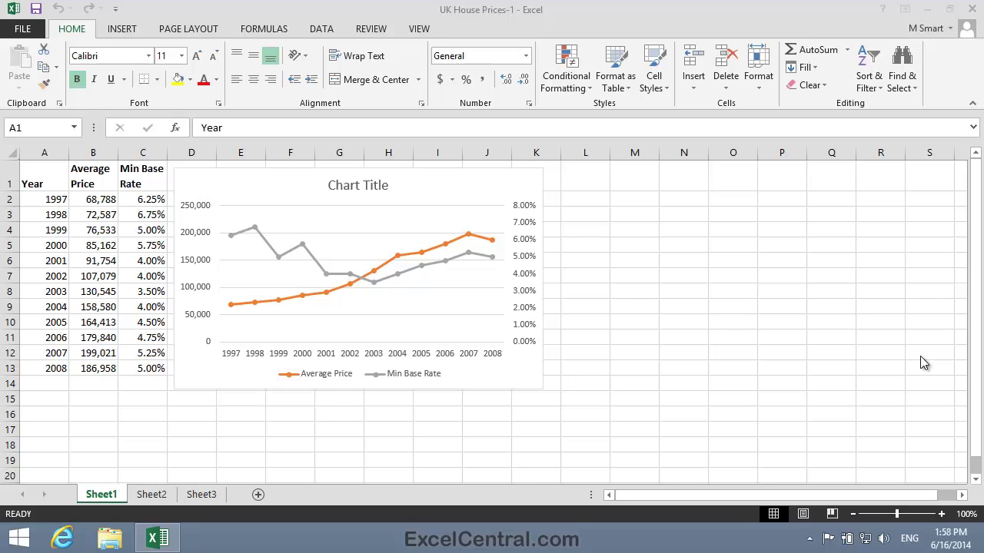
- Use Select Data to remove the Min Base Rate series, leaving only Average Price plotted
left_click(732, 383)
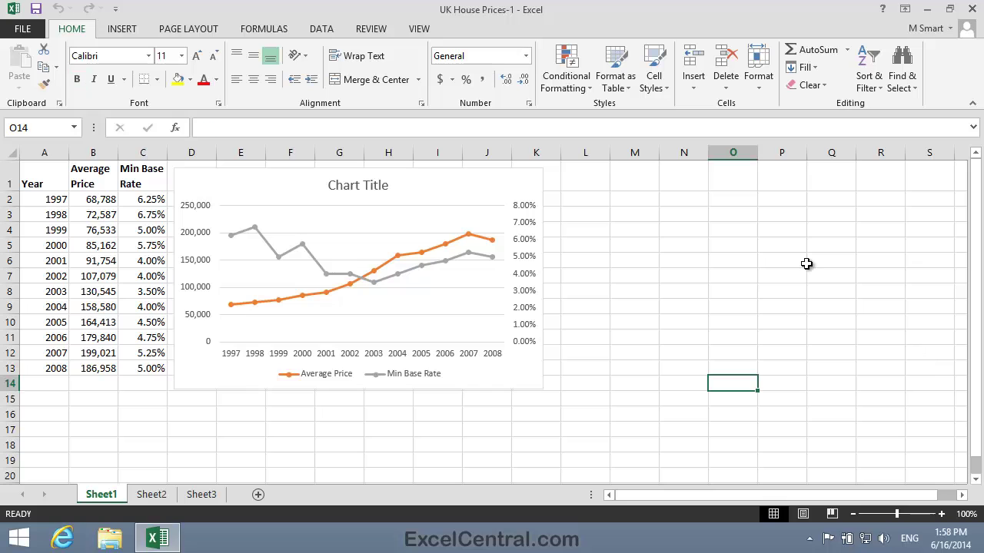
right_click(348, 222)
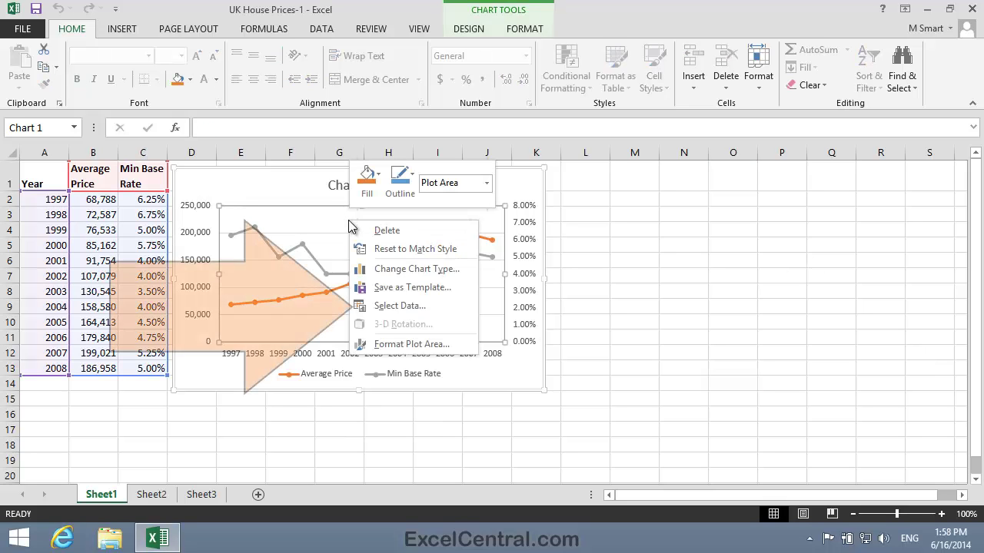
left_click(402, 311)
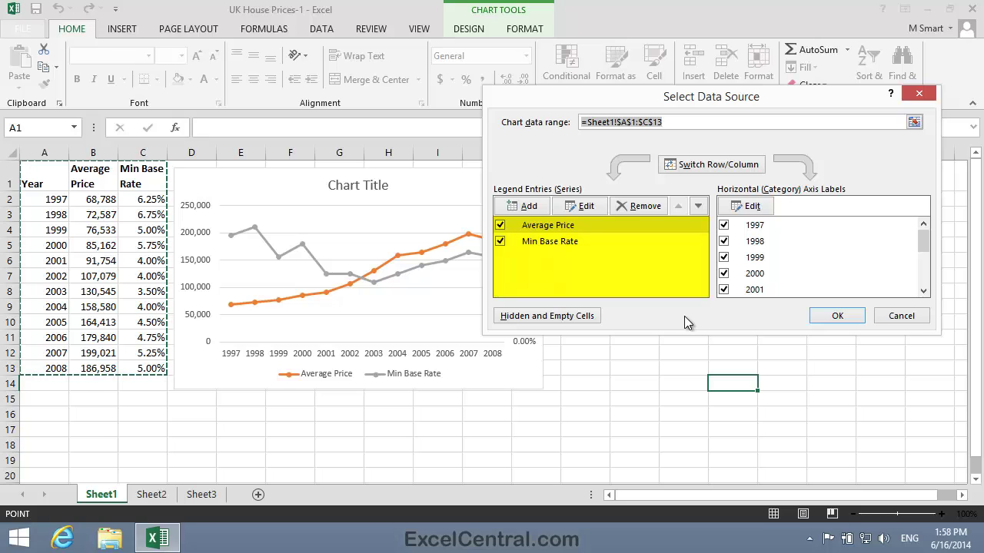
left_click(554, 240)
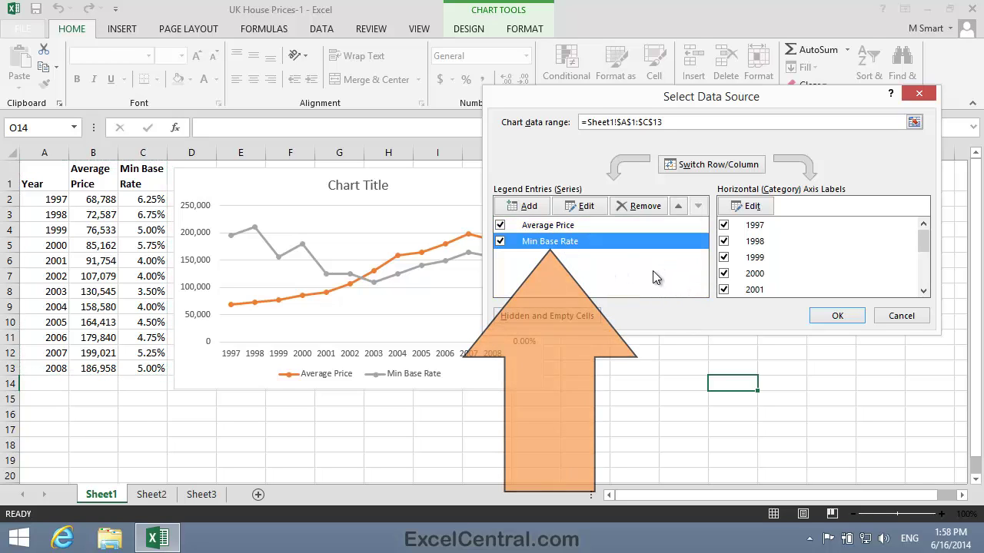
left_click(645, 206)
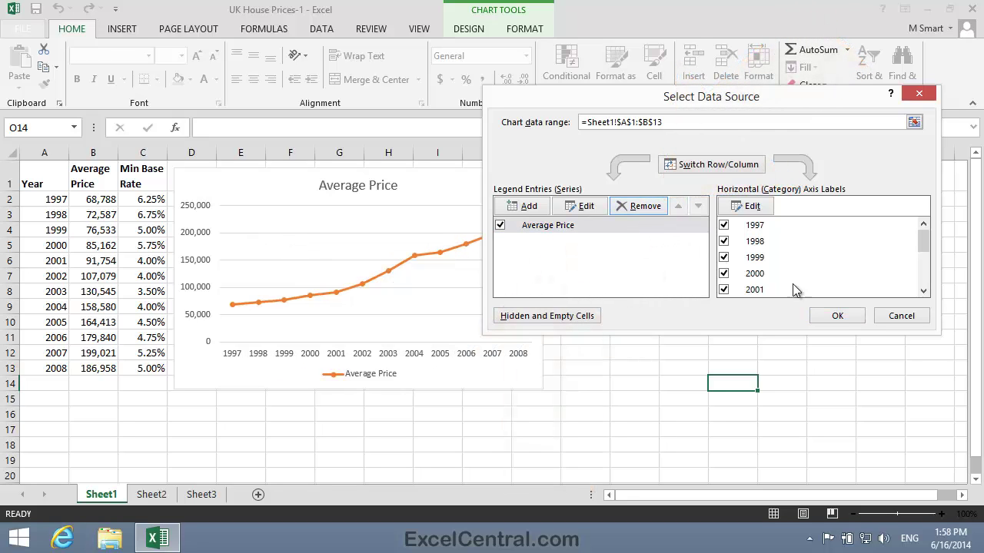
left_click(837, 315)
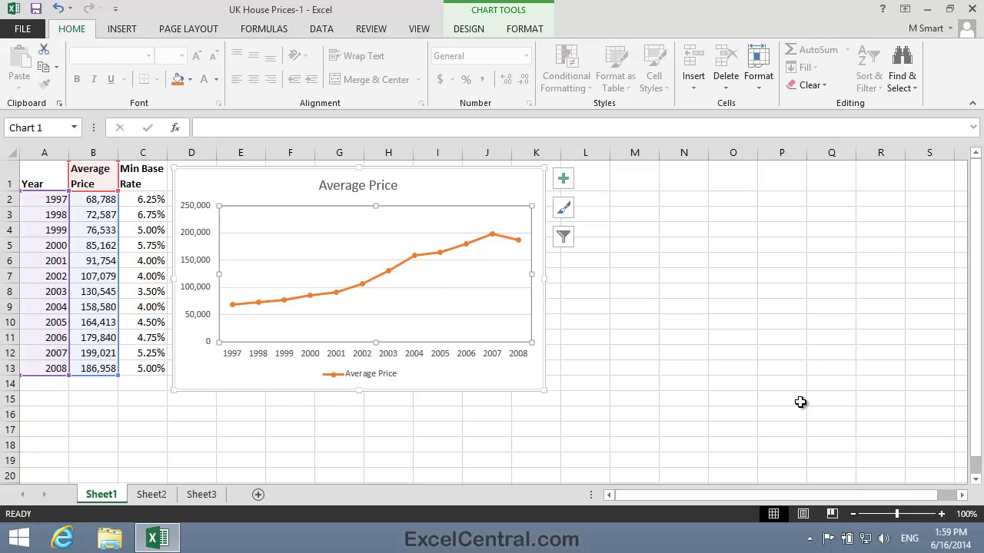
left_click(795, 407)
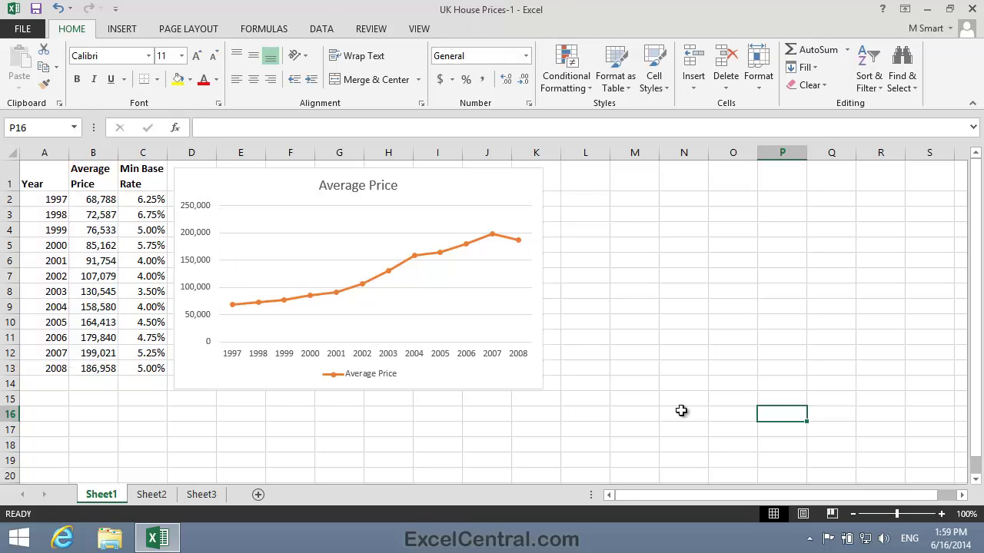
left_click(534, 384)
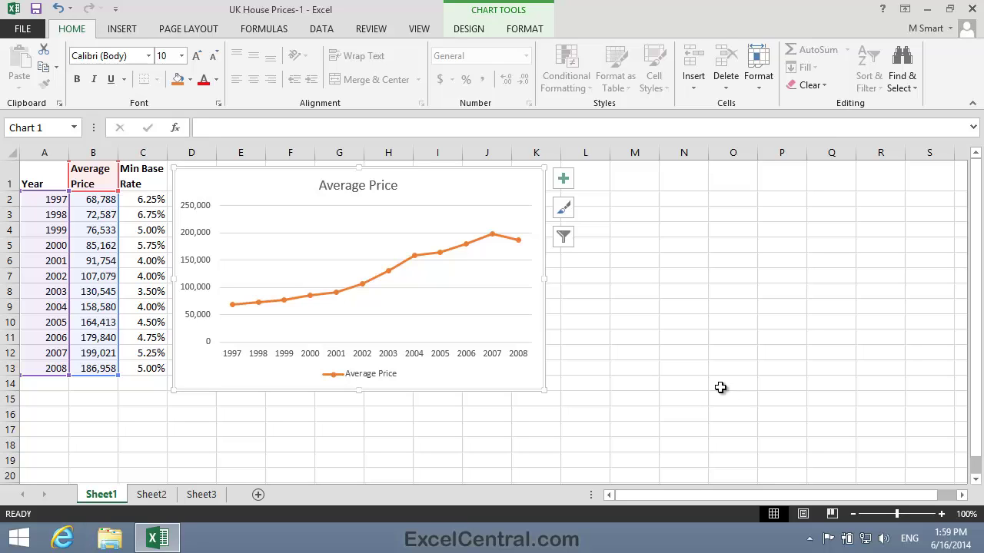
- Add a linear trendline to the Average Price line and open its Format Trendline options
left_click(563, 181)
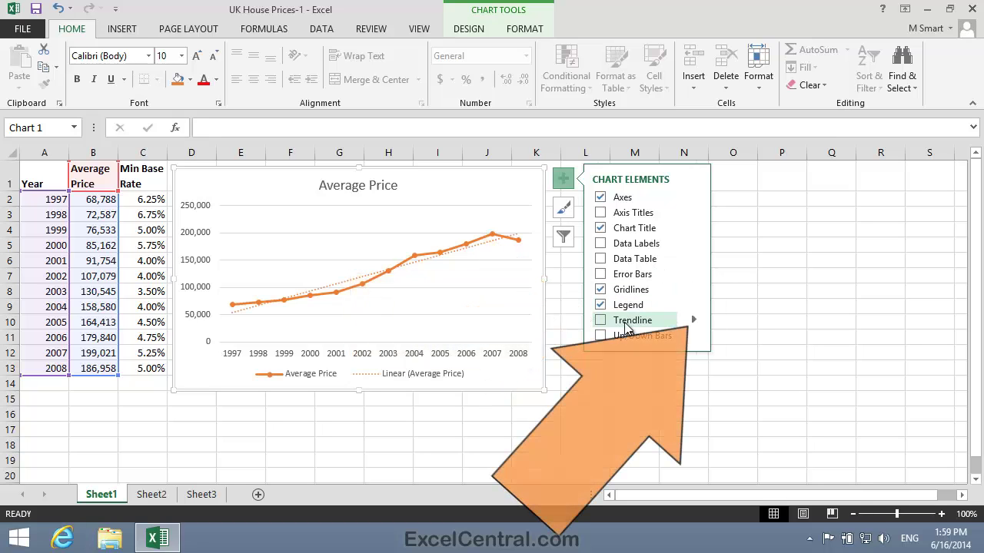
left_click(695, 320)
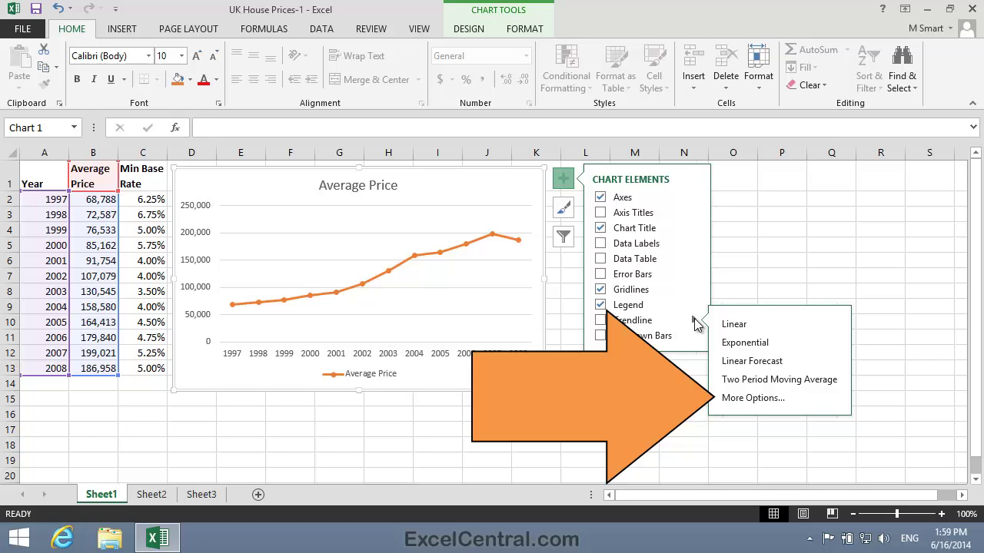
left_click(745, 405)
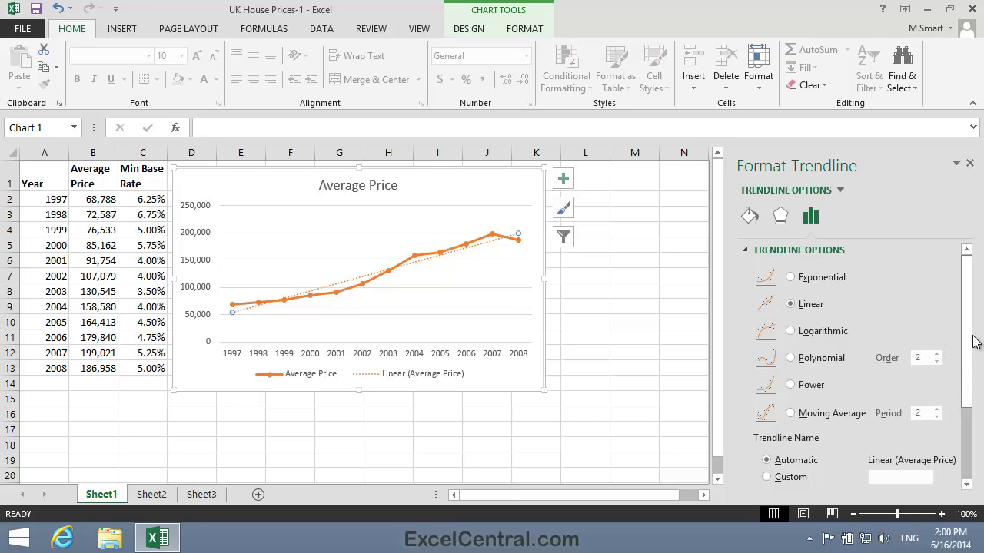
- Set the trendline's Forecast Forward to 6 periods, then close the Format Trendline pane
scroll(969, 318, "down", 2)
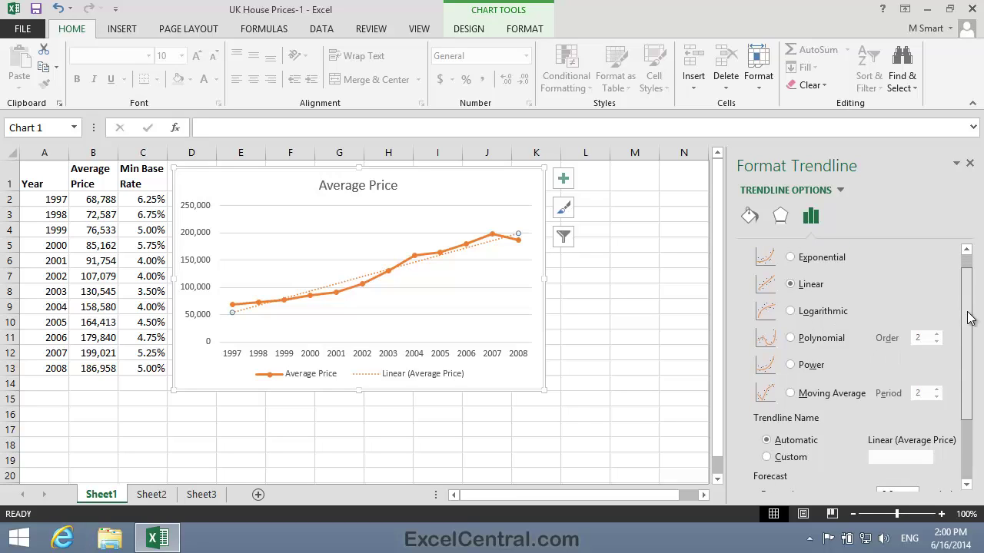
left_click_drag(969, 319, 975, 415)
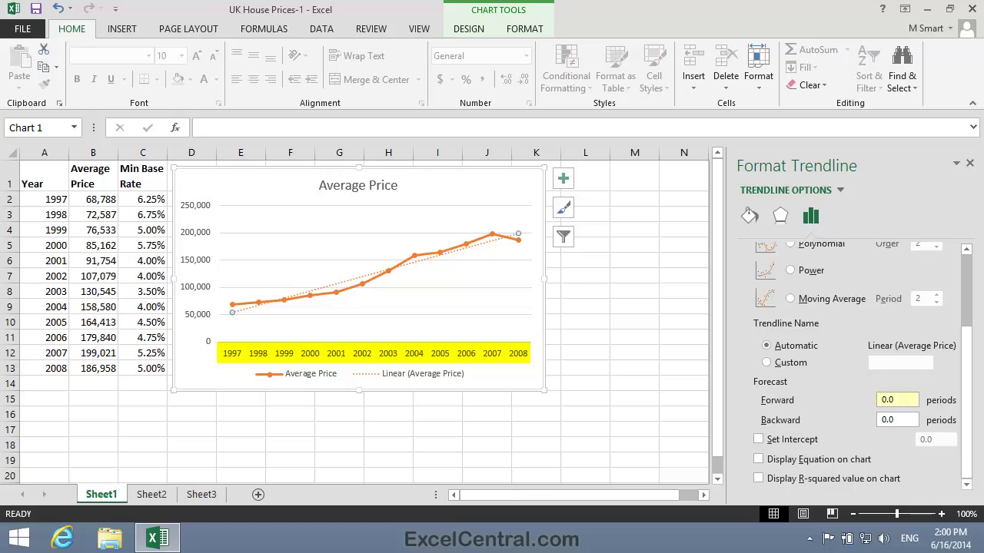
double_click(898, 400)
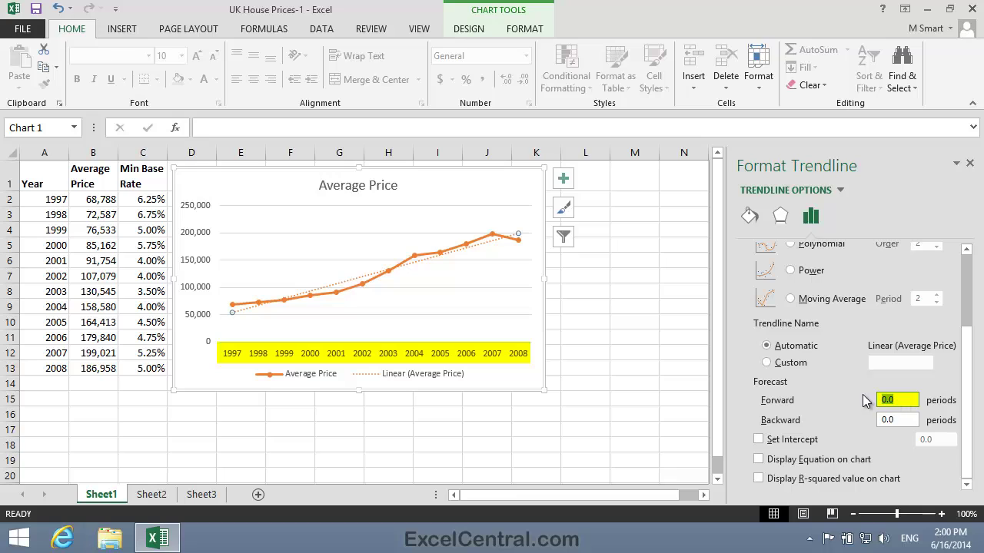
type("6")
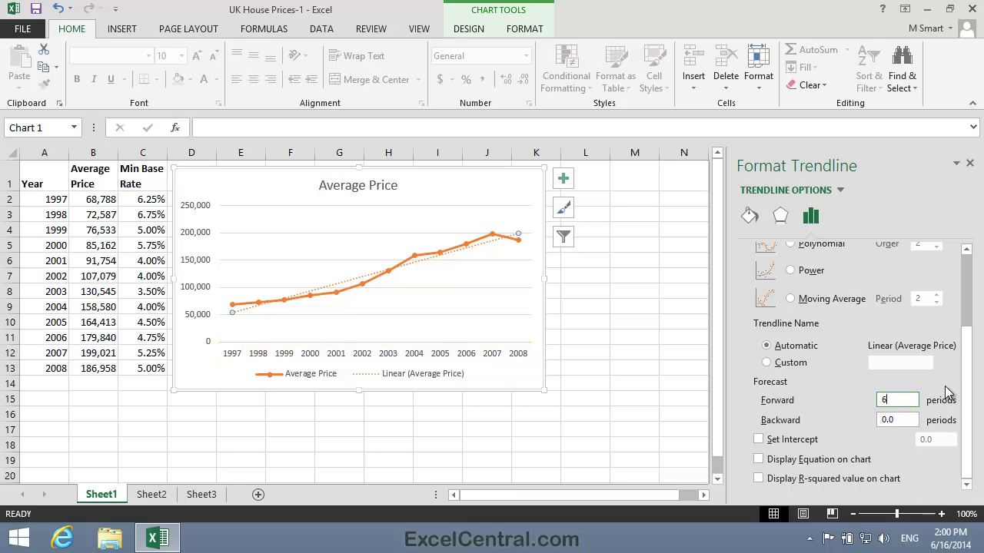
key("Return")
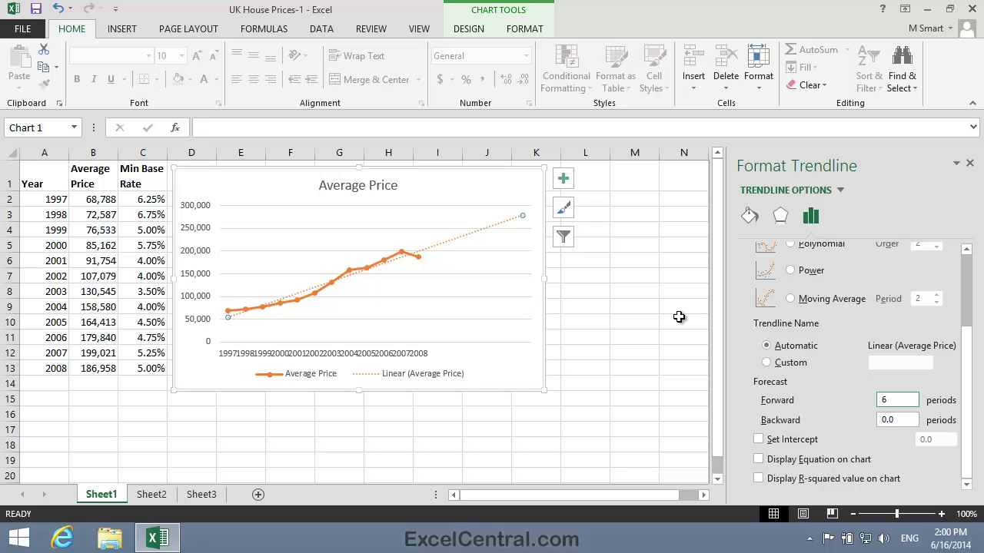
left_click(969, 164)
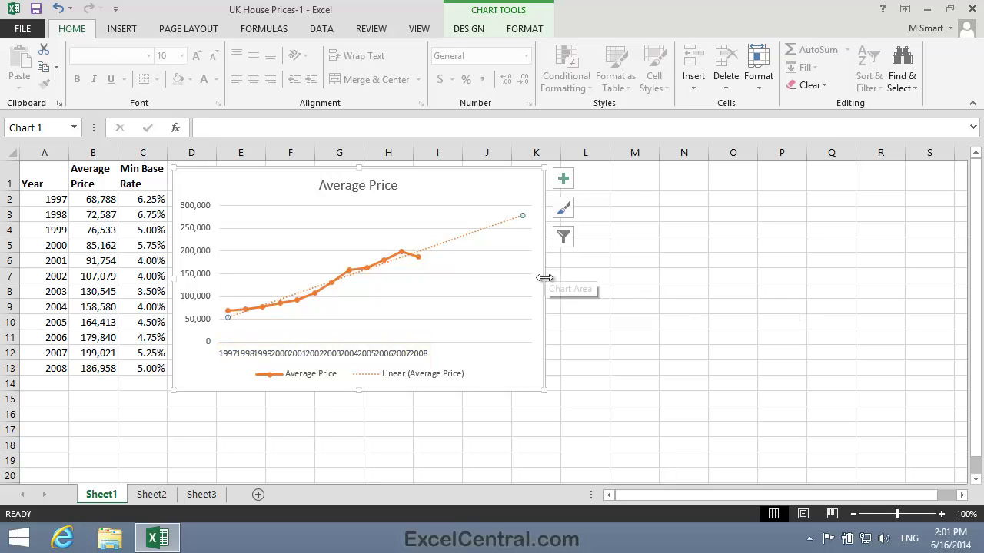
- Stretch the chart's right edge to column N and select the linear trendline
left_click_drag(544, 278, 710, 278)
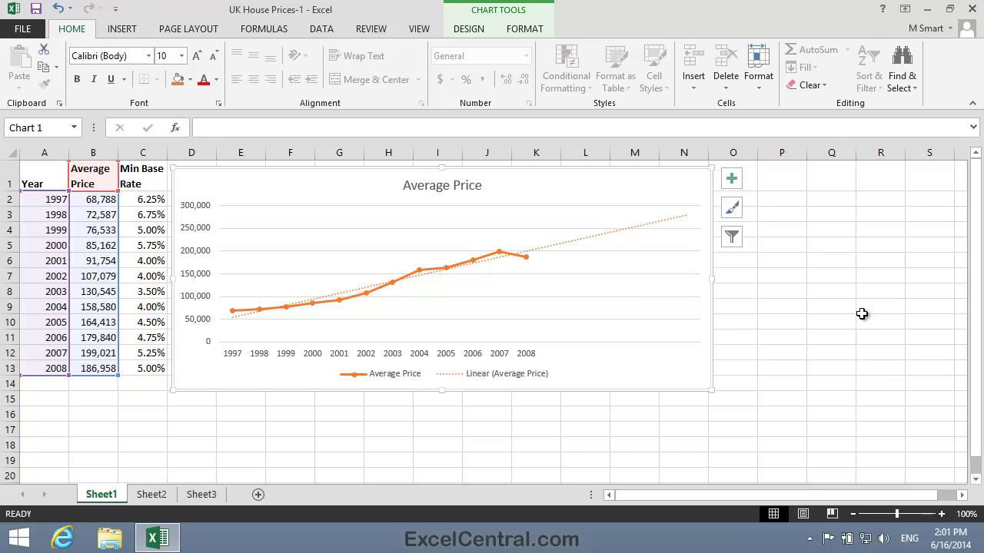
left_click(580, 239)
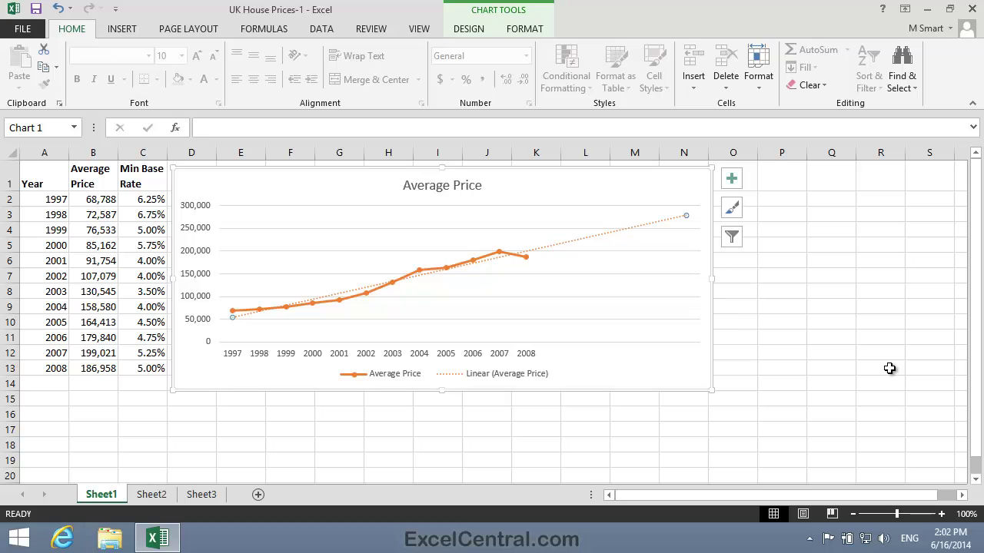
- Delete the selected linear trendline from the Average Price chart
key("Delete")
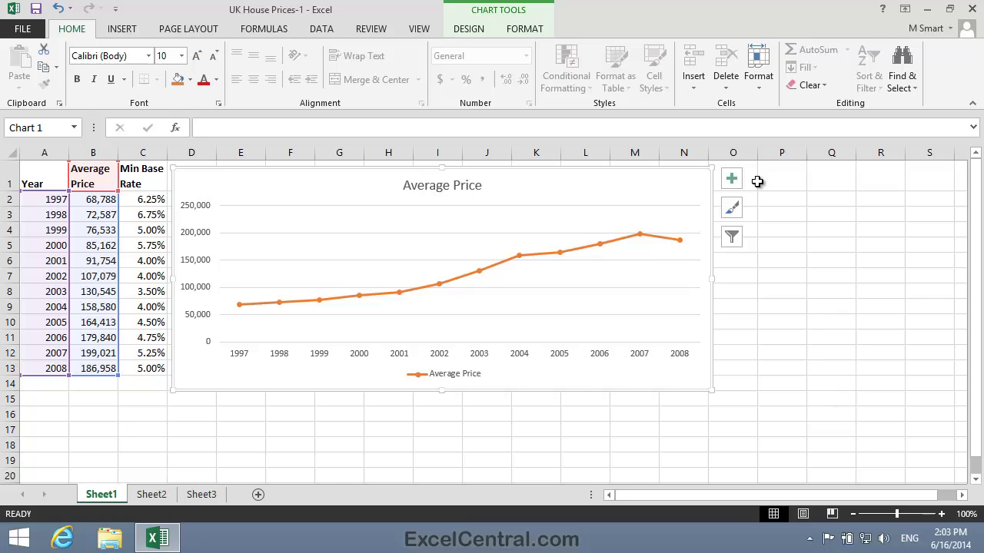
- Add a Two Period Moving Average trendline for Average Price instead of the default linear one
left_click(732, 177)
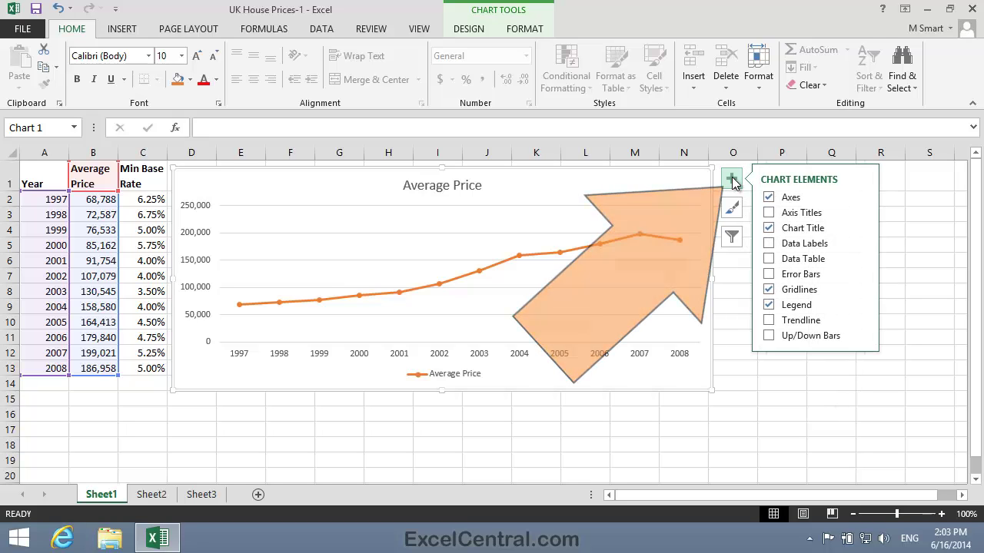
left_click(795, 321)
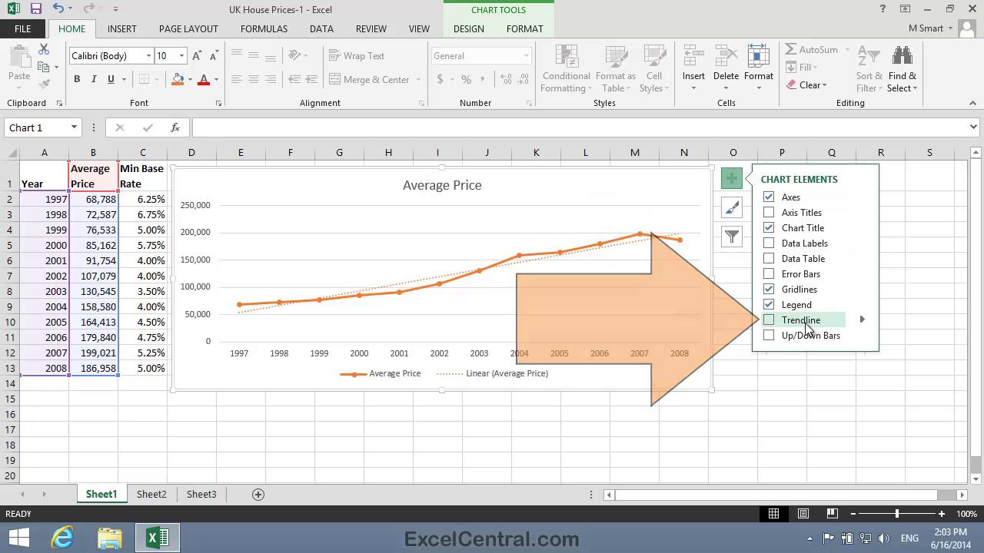
left_click(831, 322)
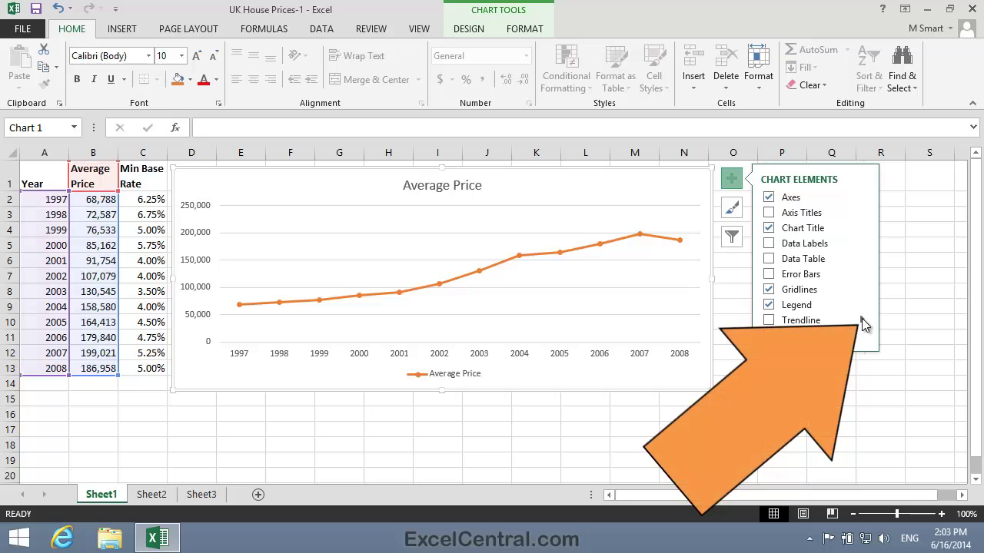
left_click(861, 319)
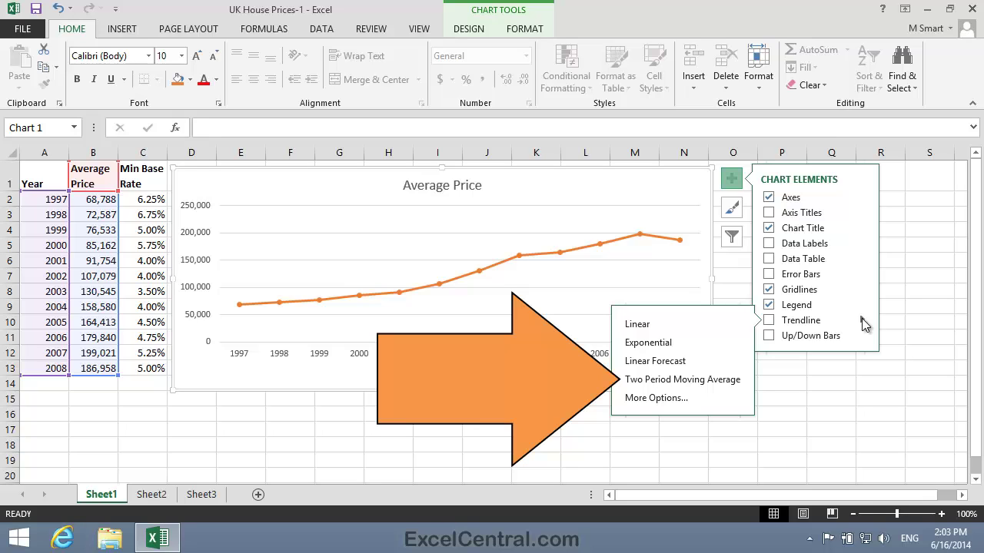
left_click(691, 379)
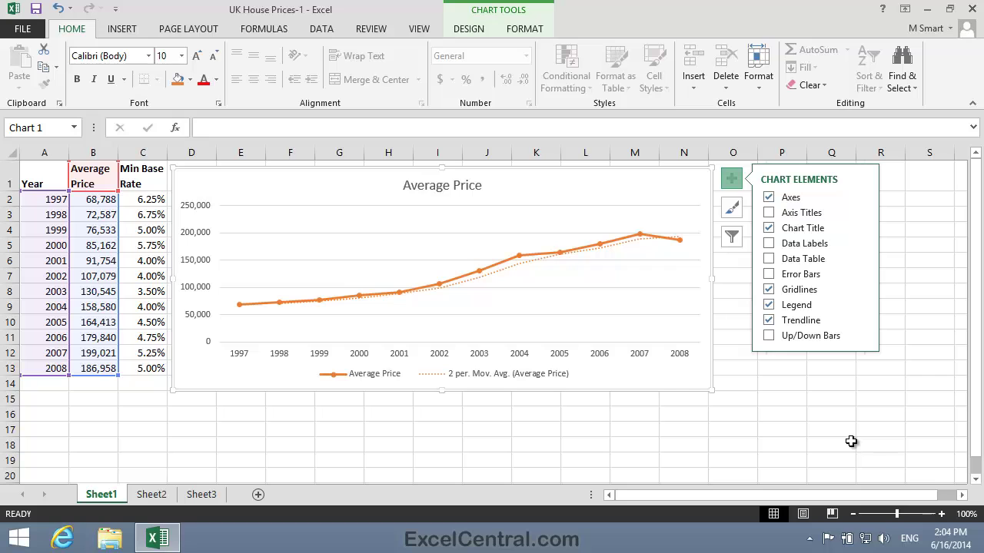
- Save As 'UK House Prices-2' in the Excel 2013 Essential Skills folder
left_click(24, 39)
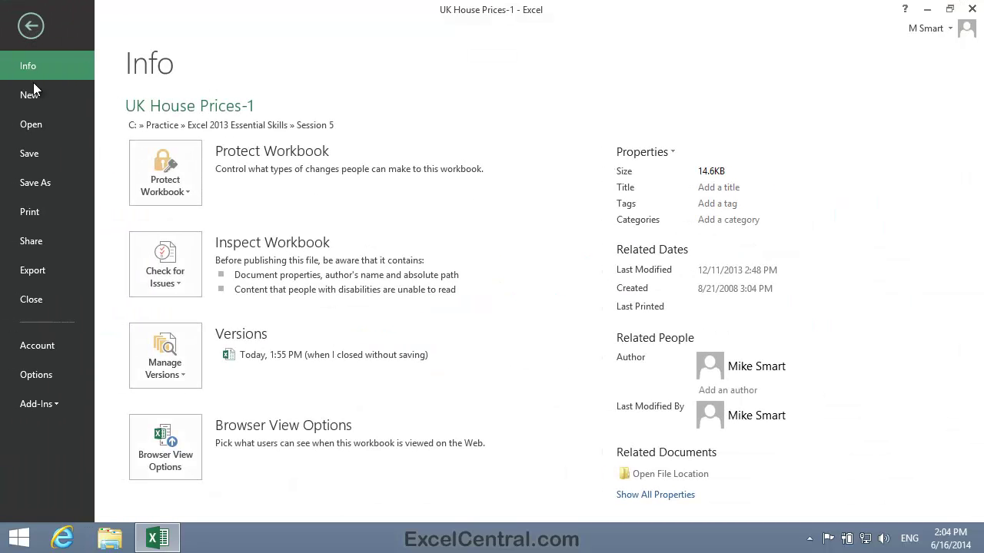
left_click(35, 182)
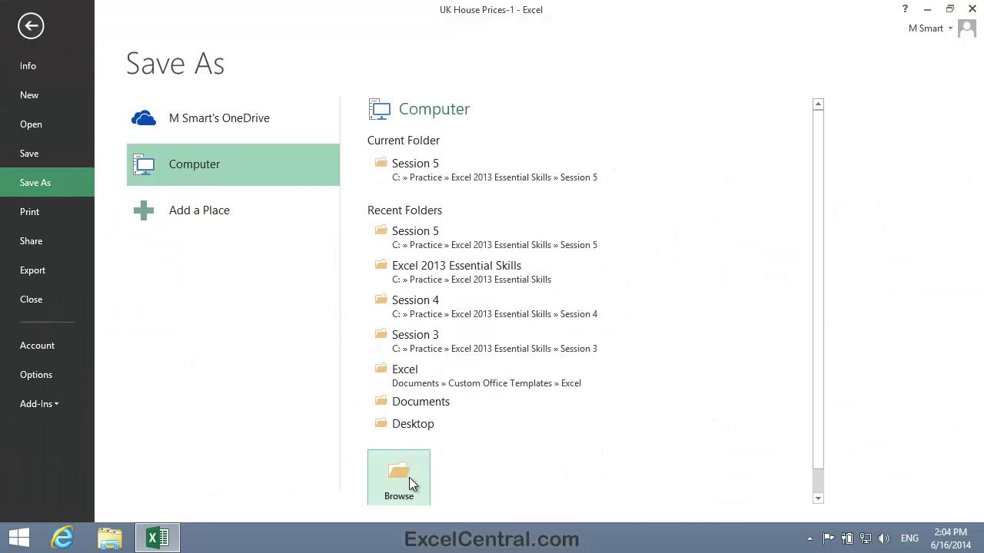
left_click(399, 475)
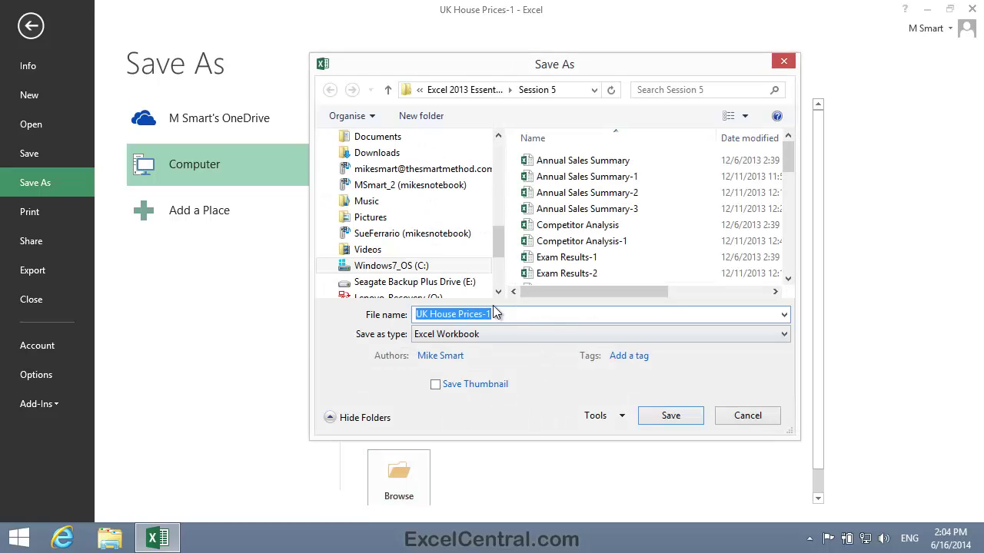
left_click(499, 314)
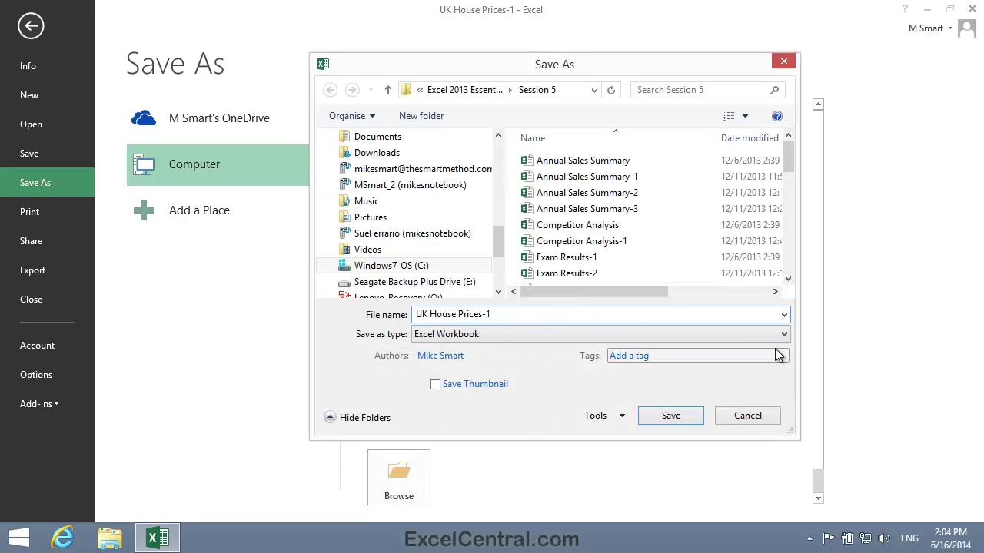
key("BackSpace")
type("2")
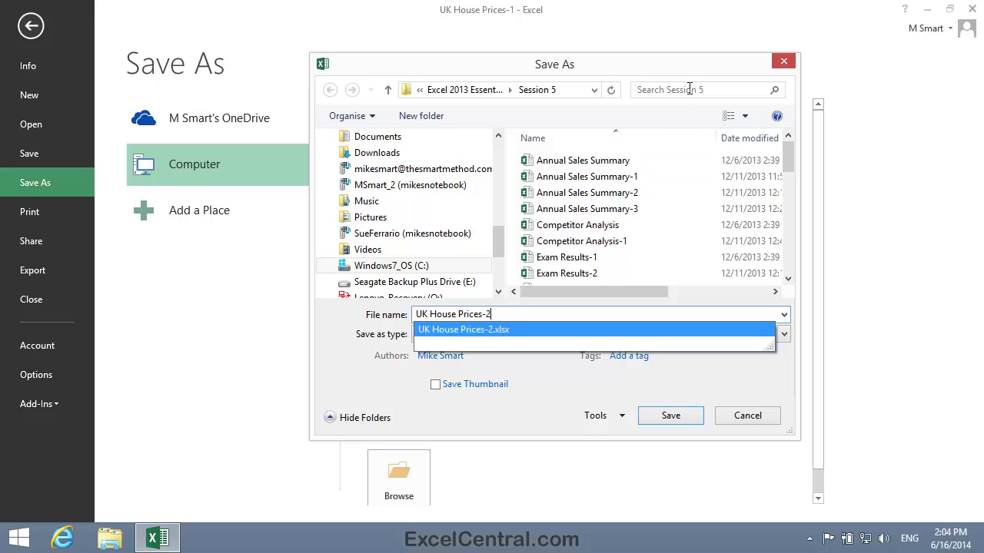
left_click(463, 91)
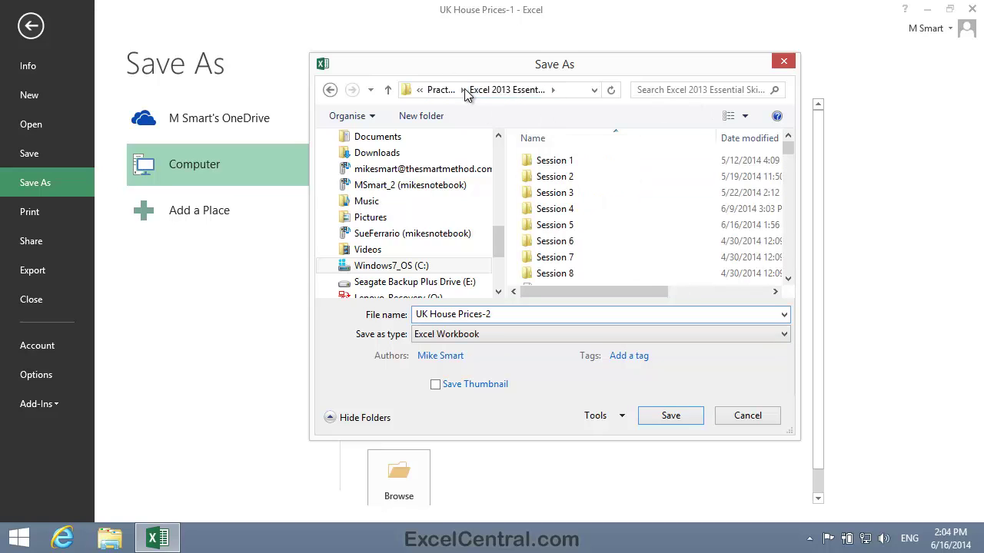
left_click(667, 416)
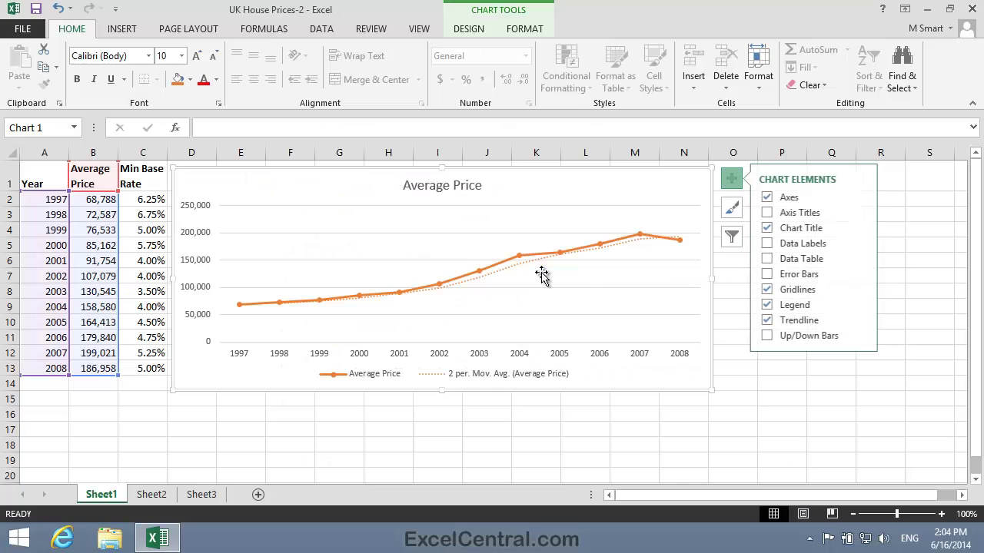